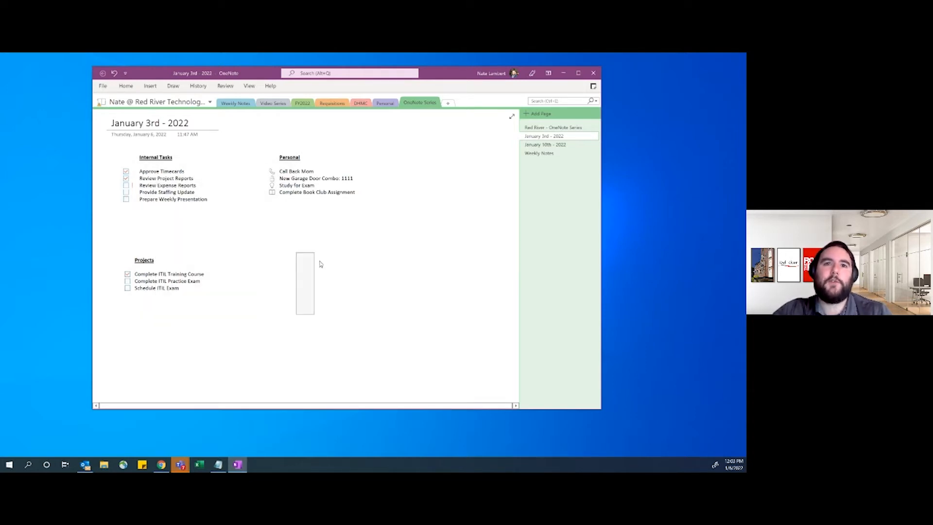
drag(138, 125, 195, 123)
click(299, 316)
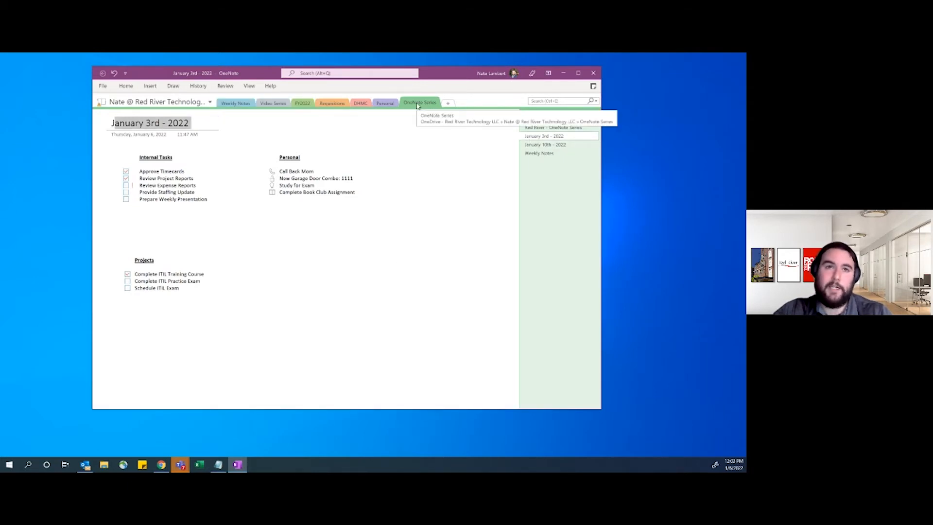
click(383, 267)
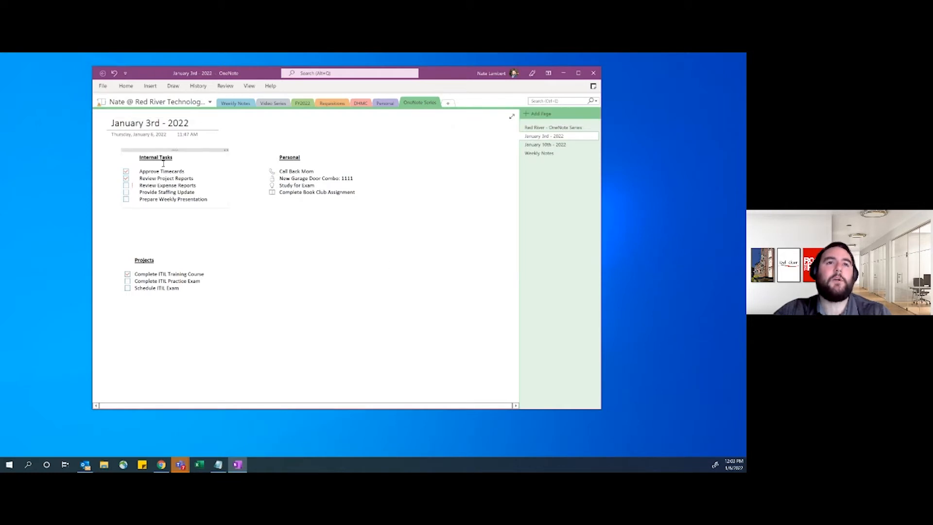
Step: Save the January 3rd - 2022 page as a template named Weekly Task List and make it the default for new pages in this section
click(126, 86)
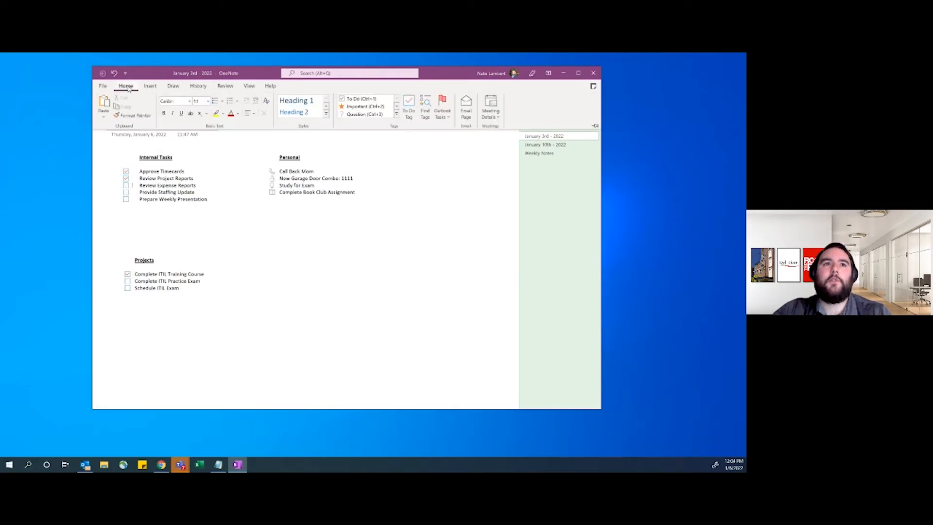
click(146, 86)
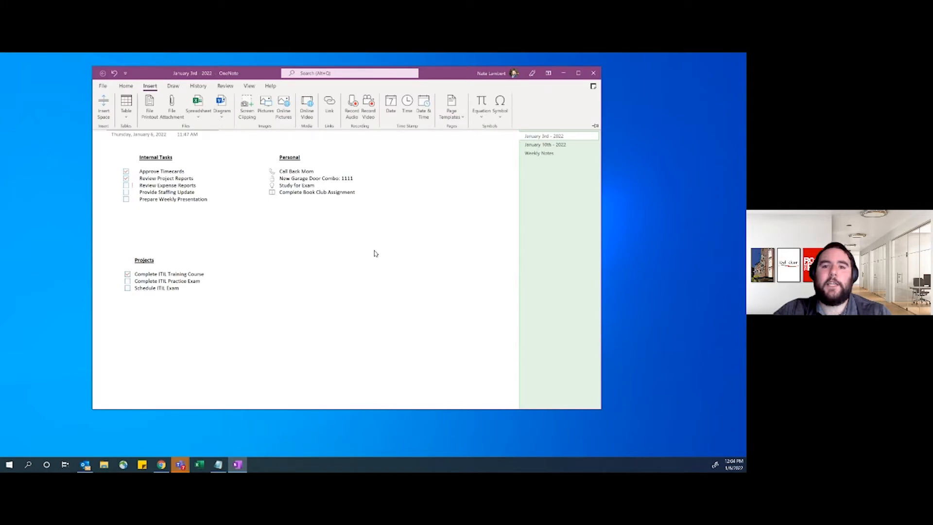
click(457, 117)
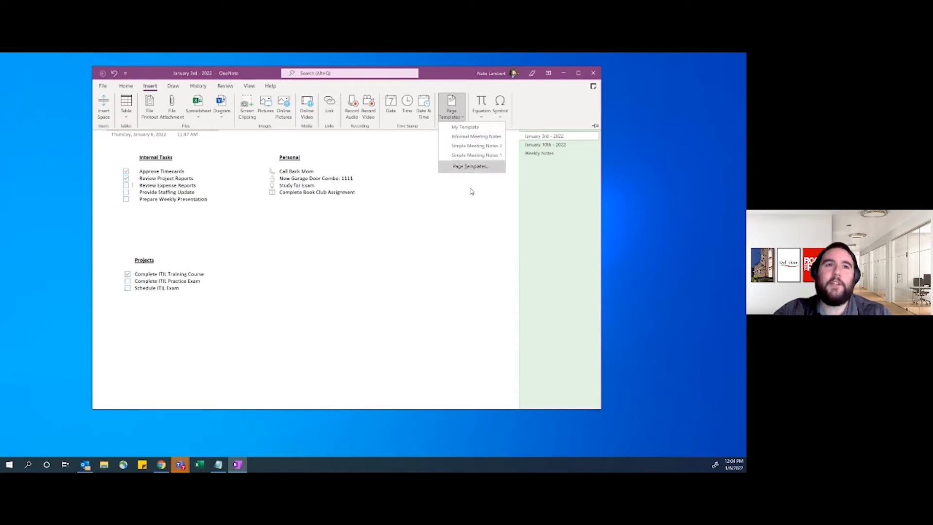
click(485, 168)
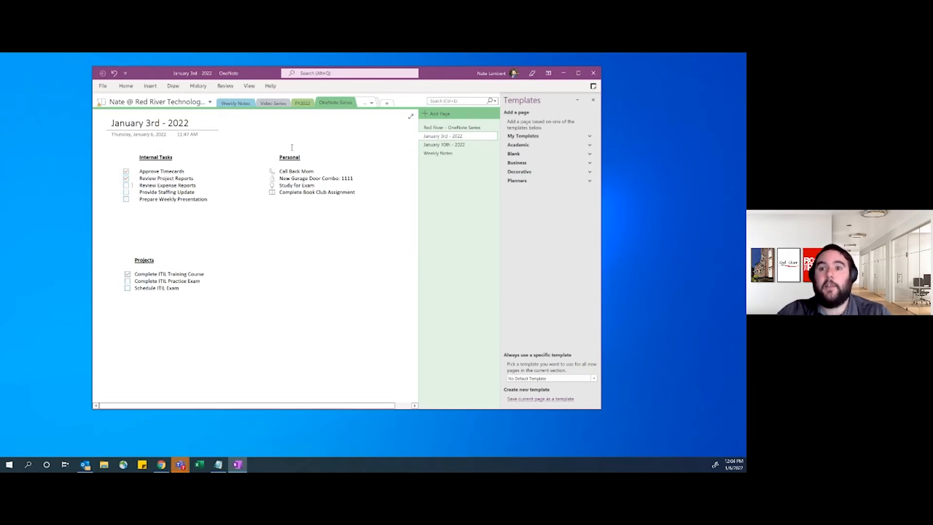
click(525, 400)
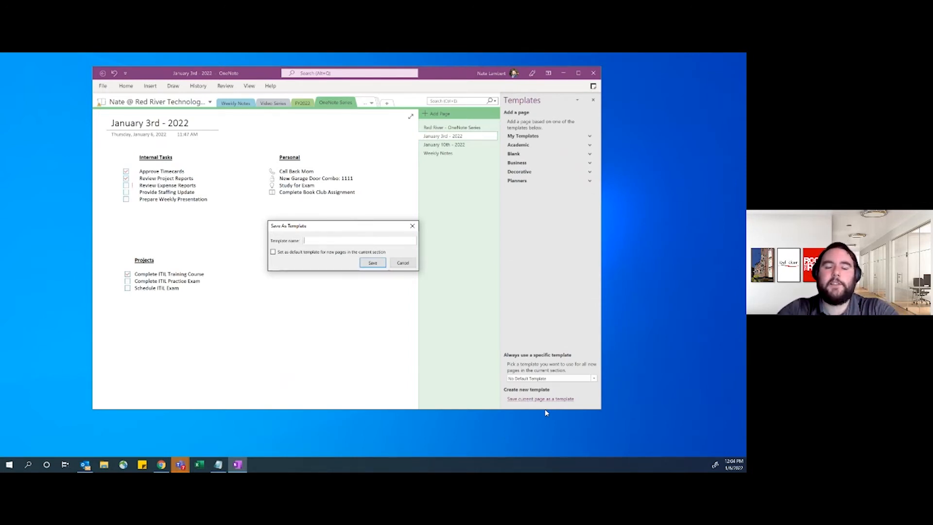
text(Weekly Task List)
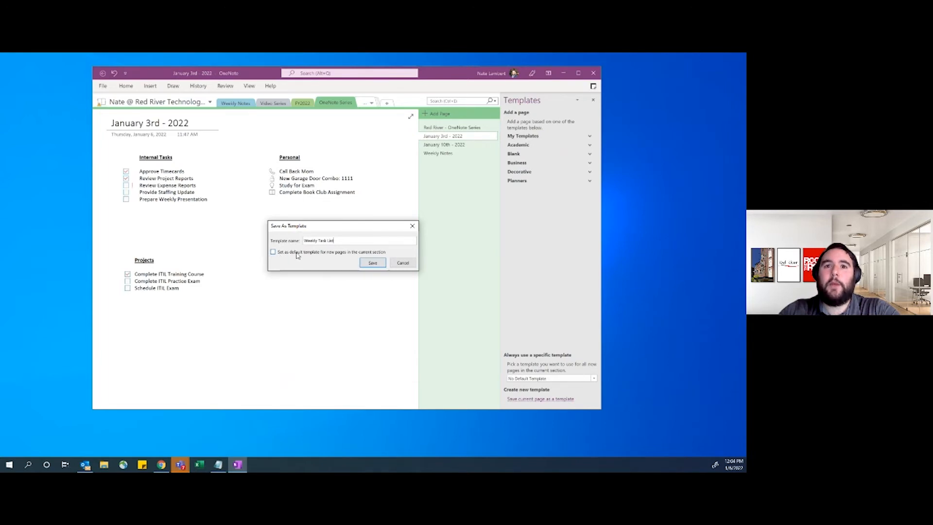
click(372, 263)
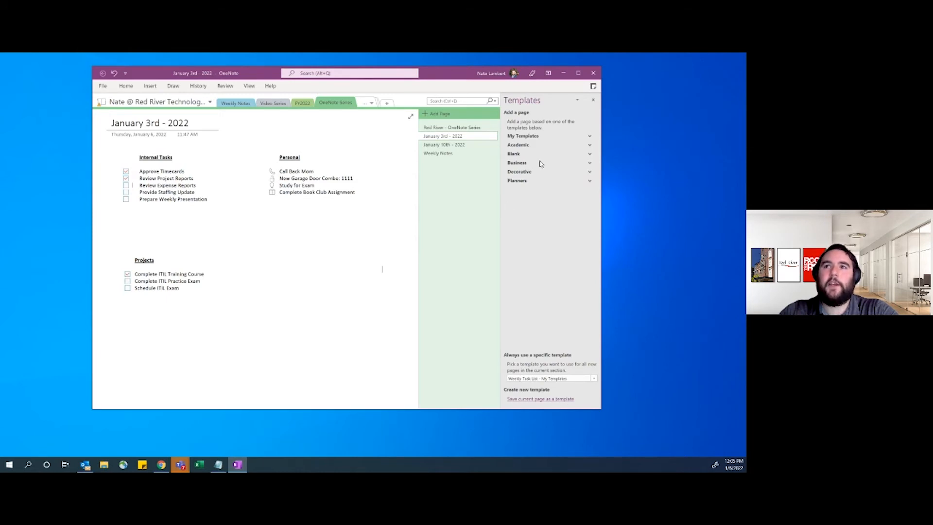
click(593, 100)
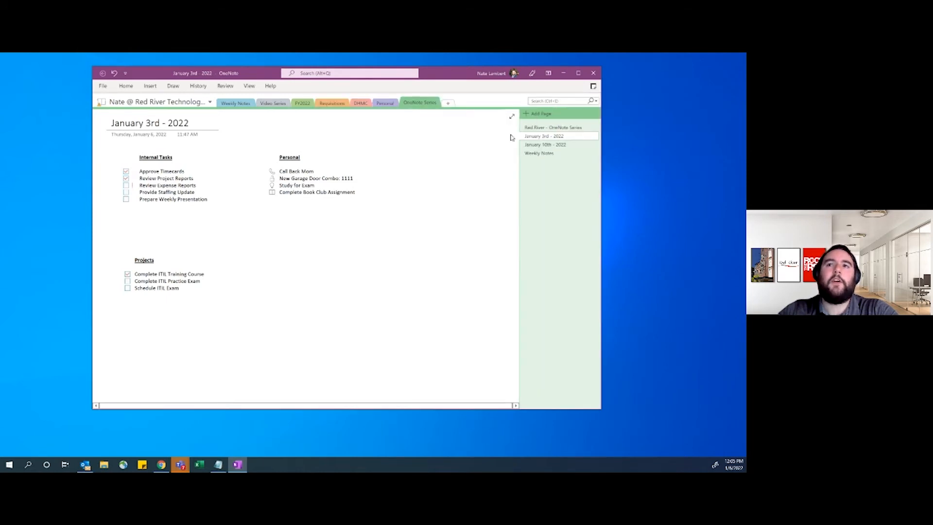
Step: Add five new pages to the OneNote Series section from the section's default template
click(539, 113)
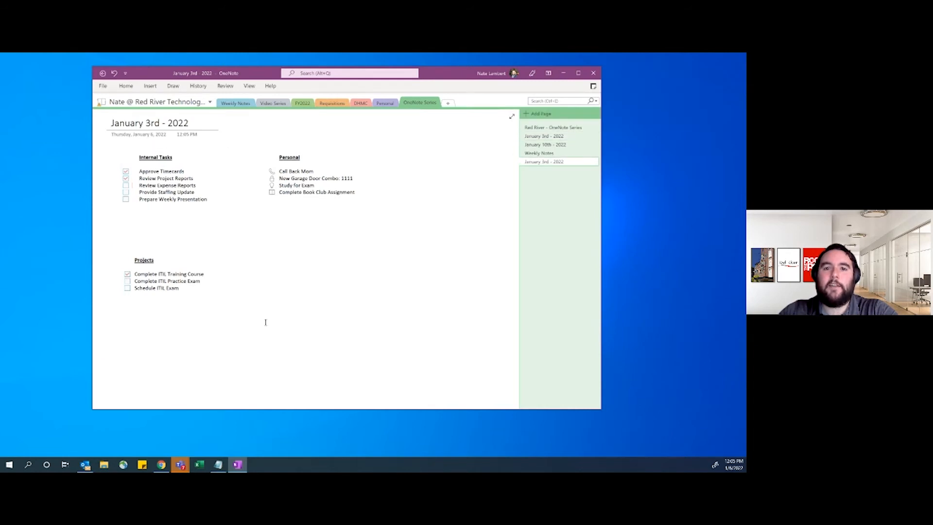
click(540, 113)
click(539, 114)
click(540, 113)
click(539, 113)
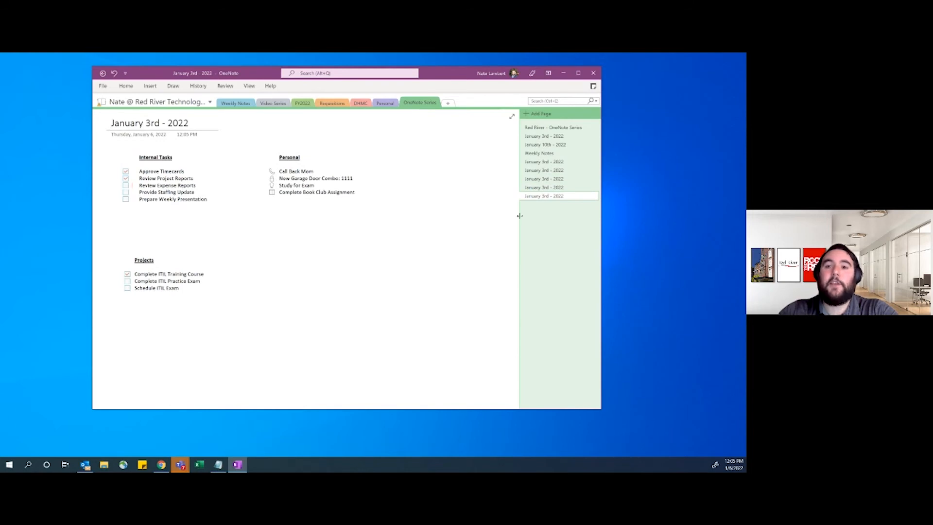
Step: Retitle the first of the newly added pages as January 10th - 2022
click(564, 164)
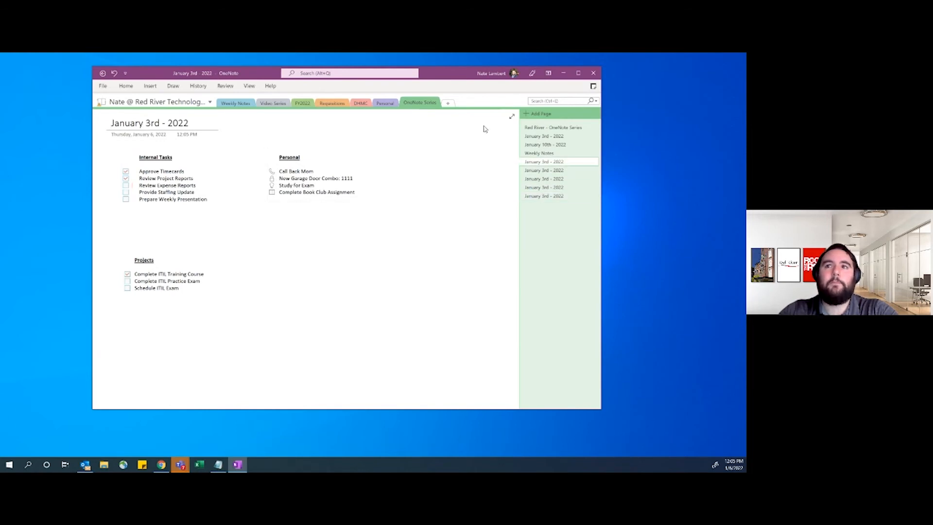
key(Delete)
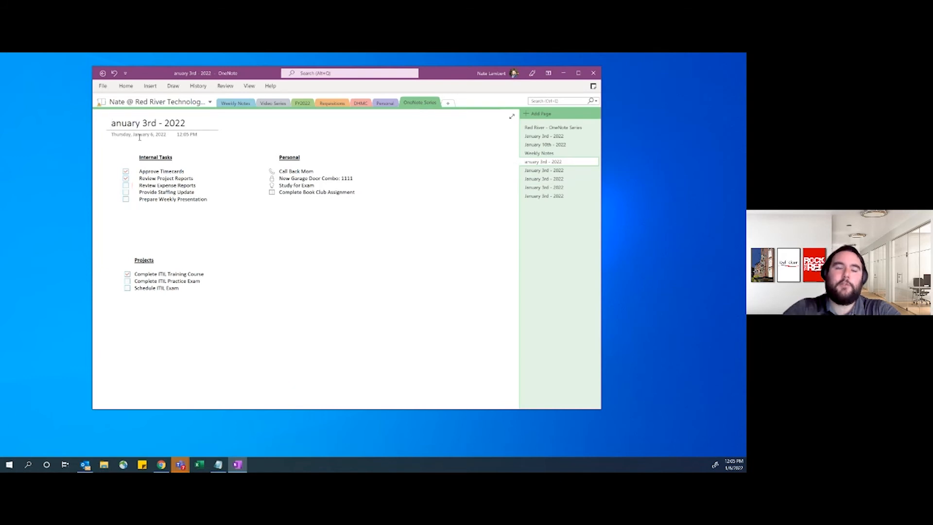
text(J)
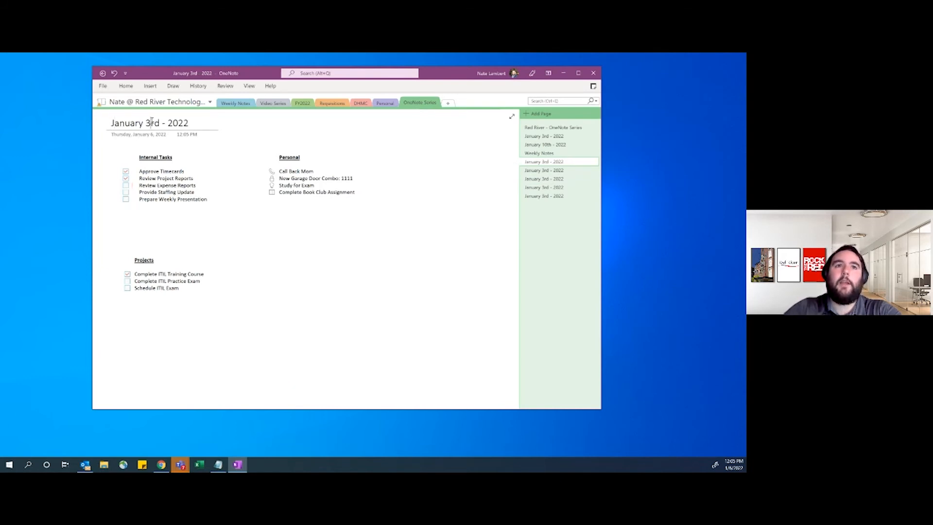
click(152, 121)
key(BackSpace)
text(10th)
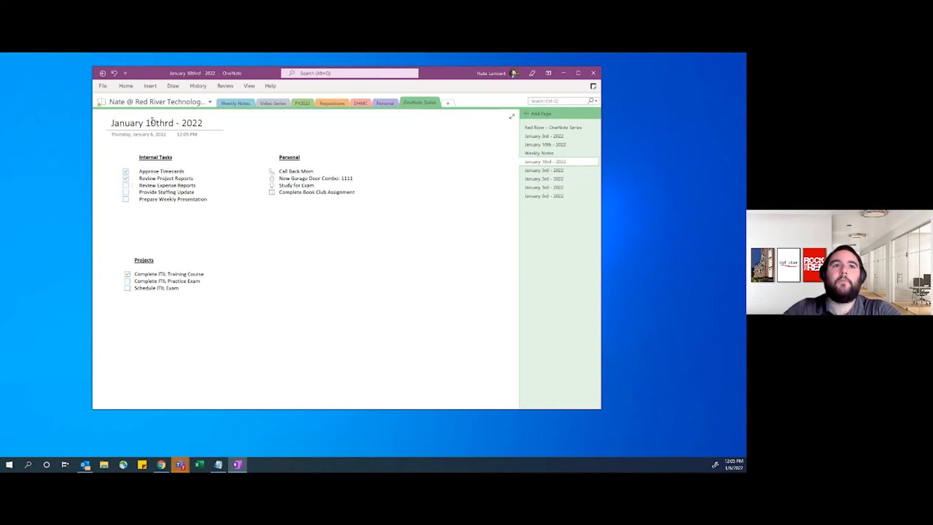
key(Delete)
key(Delete)
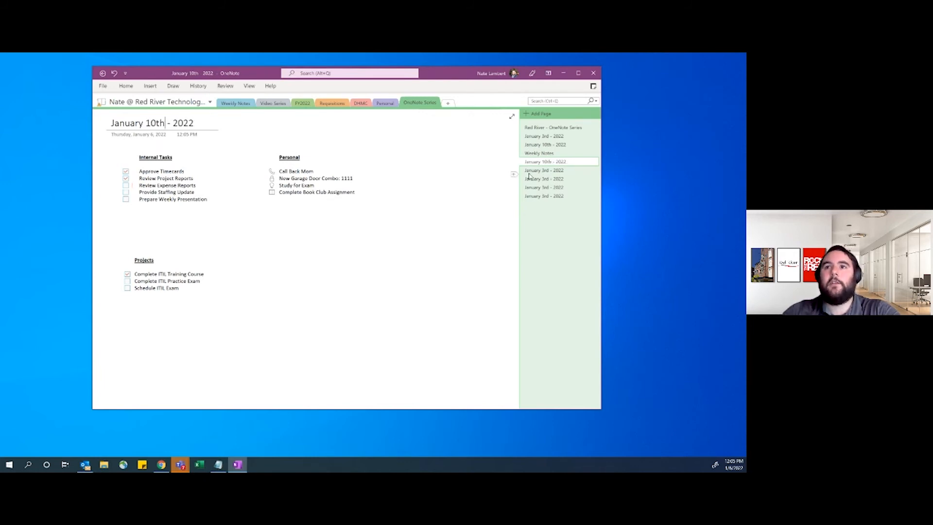
Step: Retitle the second of the newly added pages as January 17th - 2022
click(548, 171)
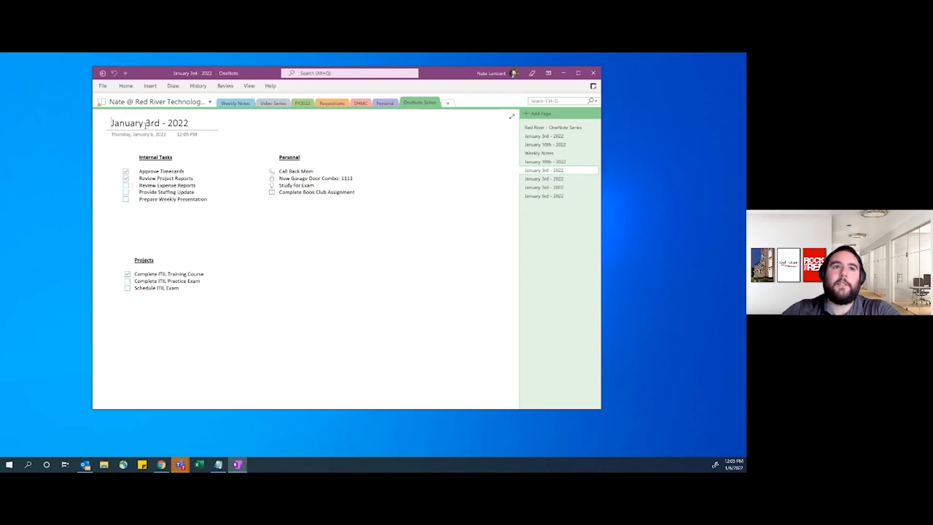
drag(145, 125, 150, 125)
text(17th)
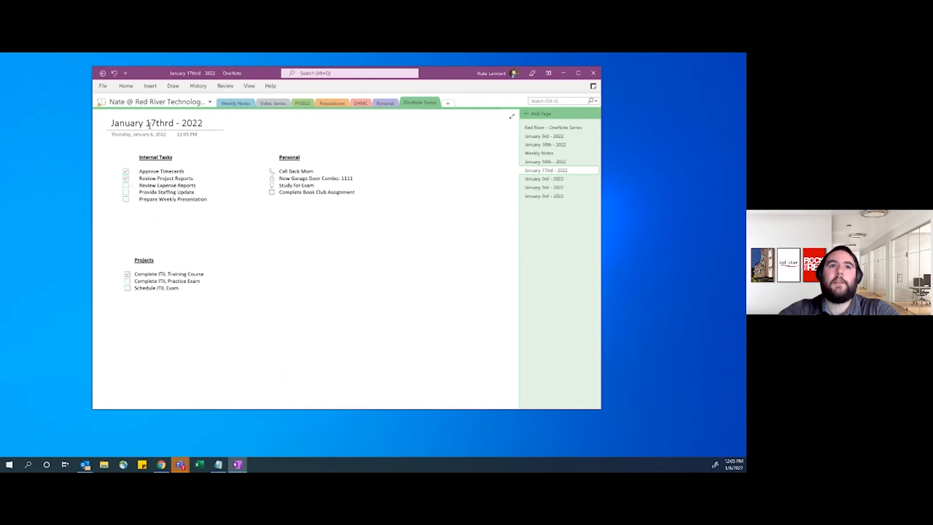
key(Delete)
key(Delete)
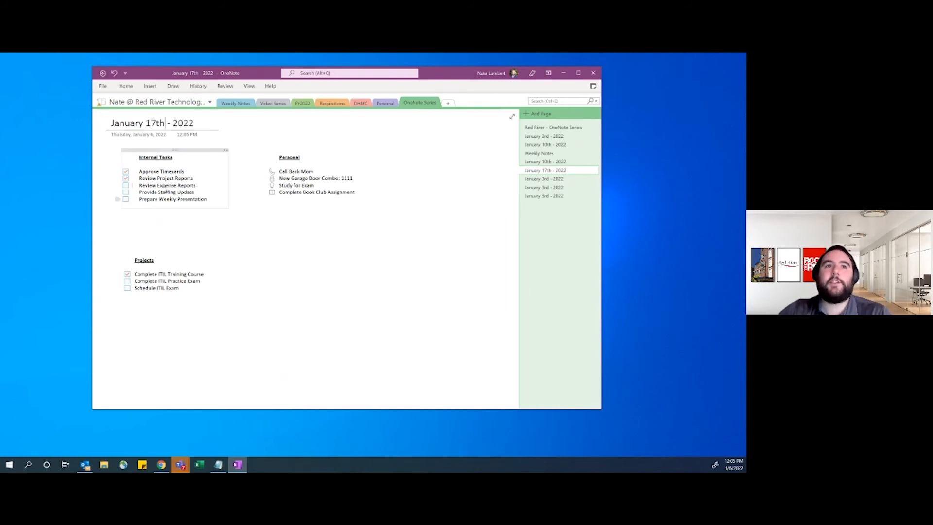
drag(182, 177, 139, 170)
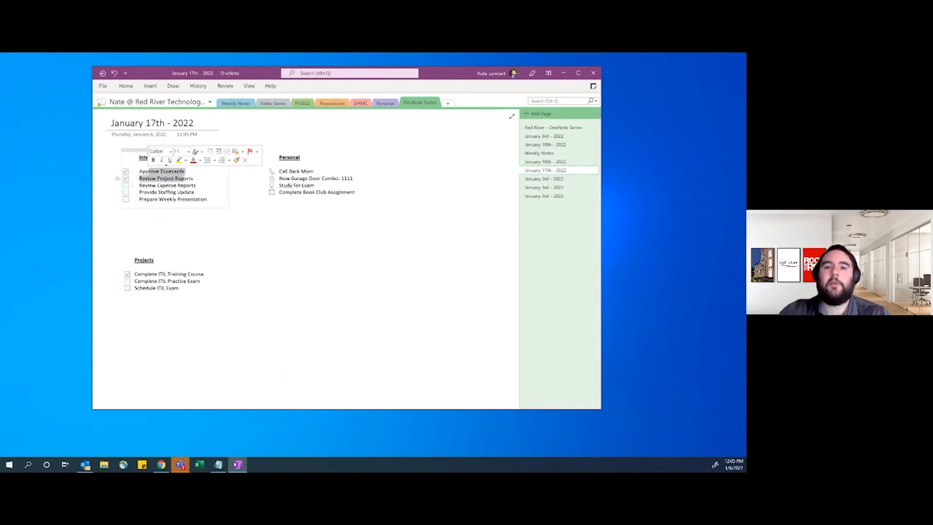
click(208, 191)
drag(194, 181, 142, 185)
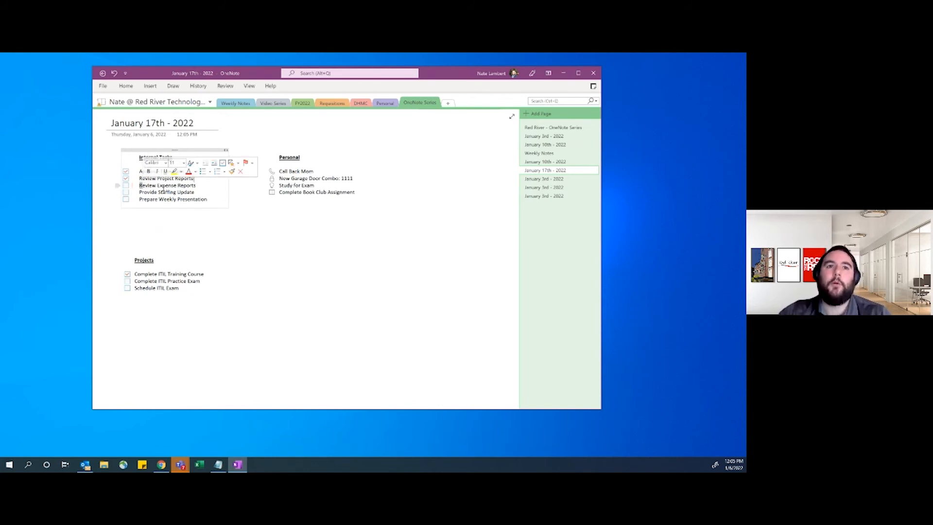
click(297, 241)
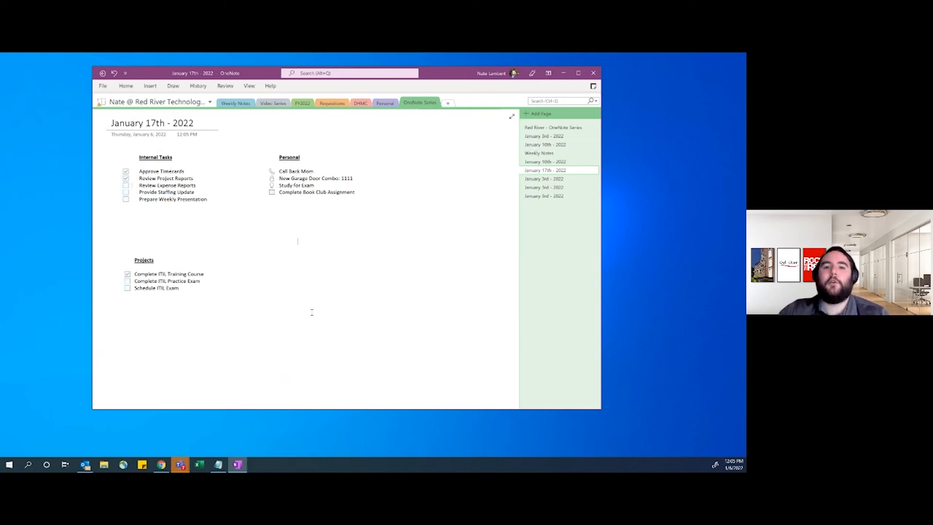
Step: Return to the original January 3rd - 2022 page and review the Call Back Mom item in its Personal list
click(558, 138)
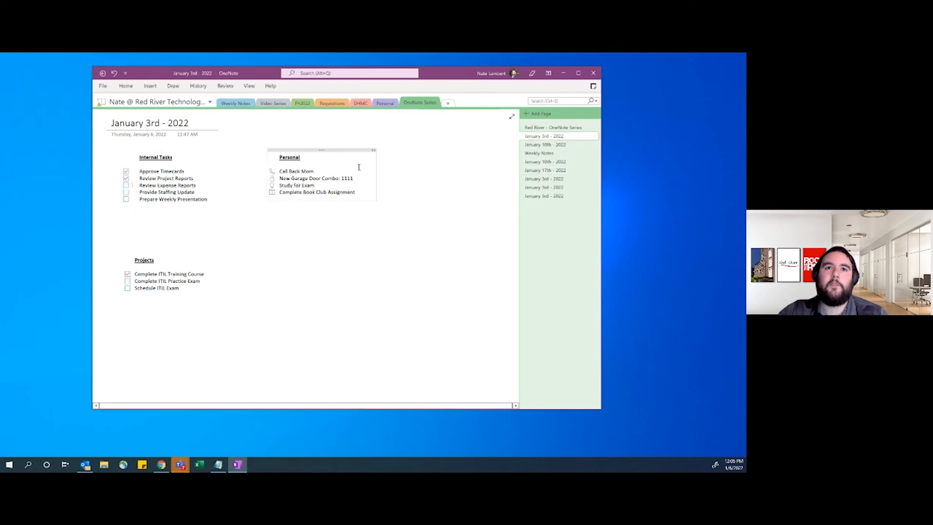
drag(322, 171, 281, 171)
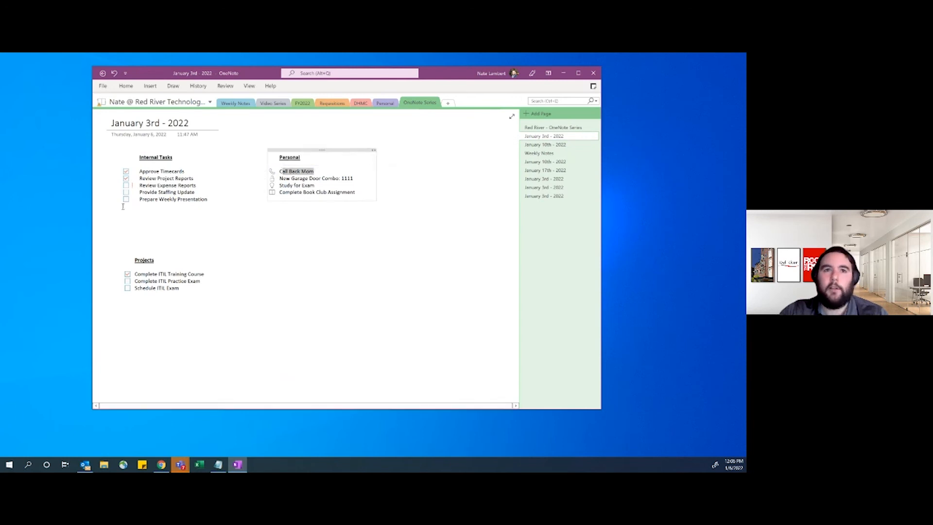
click(297, 236)
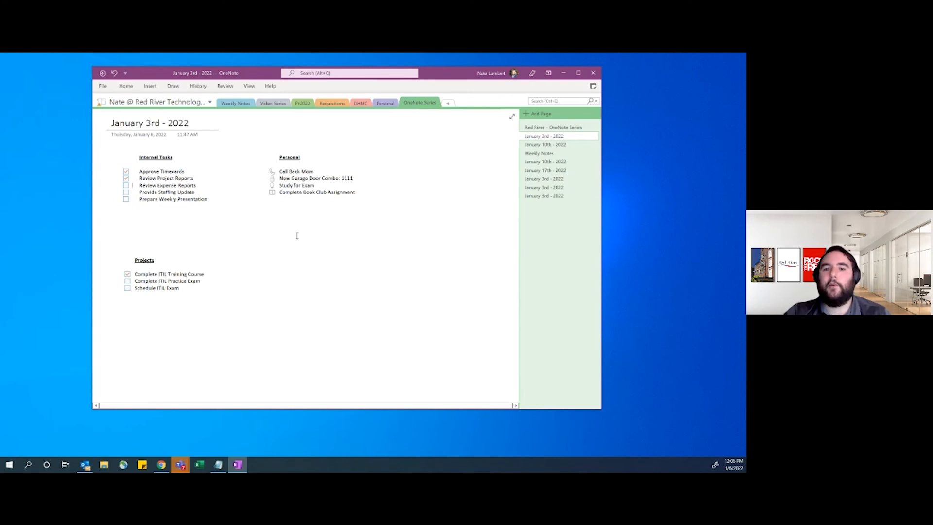